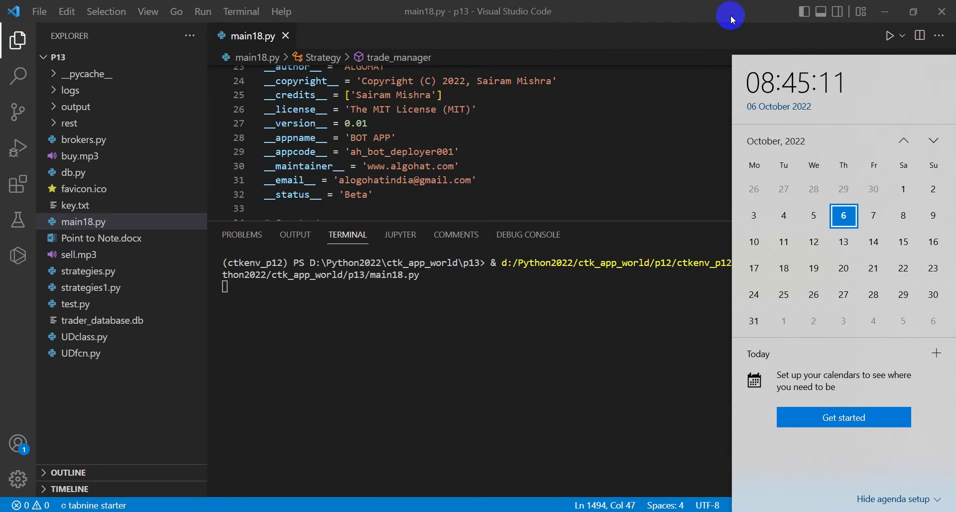
Bring up the running ALGOHAT BOT APP and get started from its welcome screen to reach the broker window
{"action": "left_click", "coordinate": [888, 41]}
{"action": "left_click", "coordinate": [888, 42]}
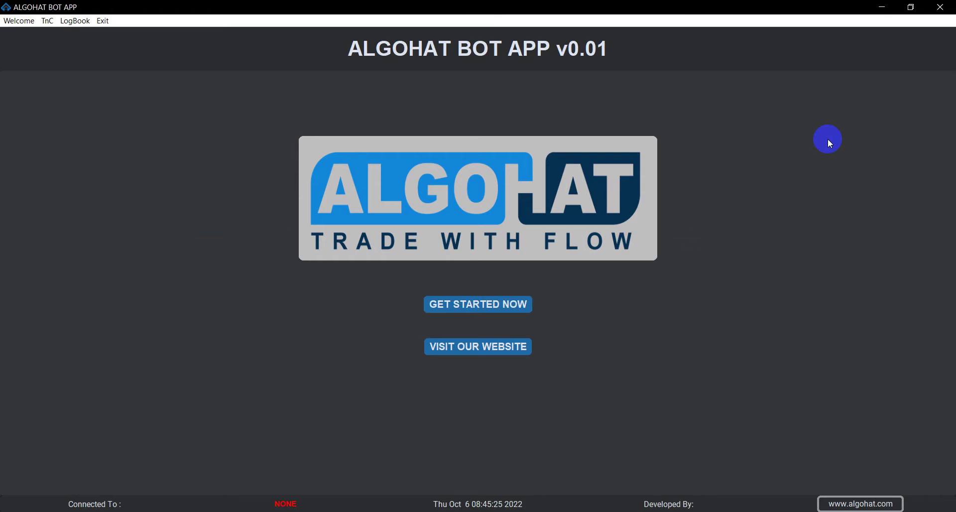
{"action": "left_click", "coordinate": [488, 309]}
{"action": "left_click", "coordinate": [309, 479]}
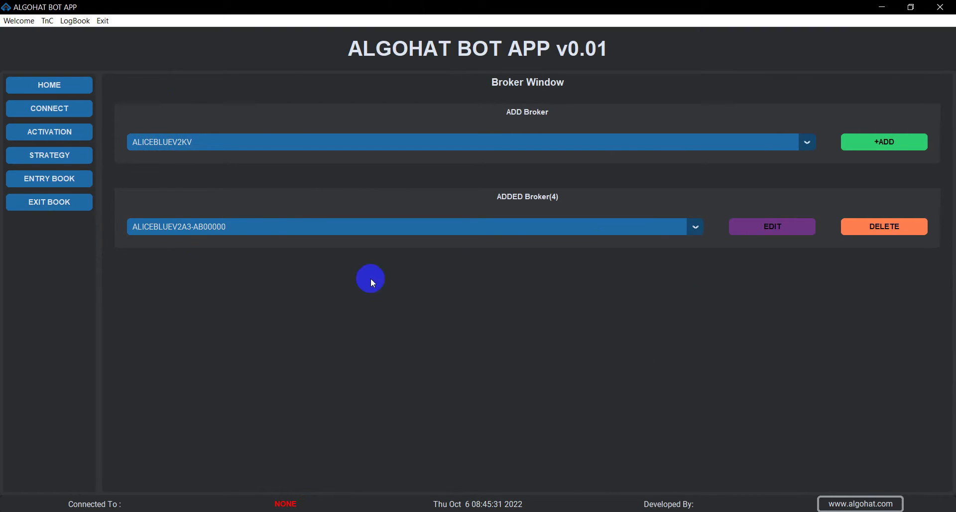
Check which primary broker accounts are available for connection in the Connect Window
{"action": "left_click", "coordinate": [60, 115]}
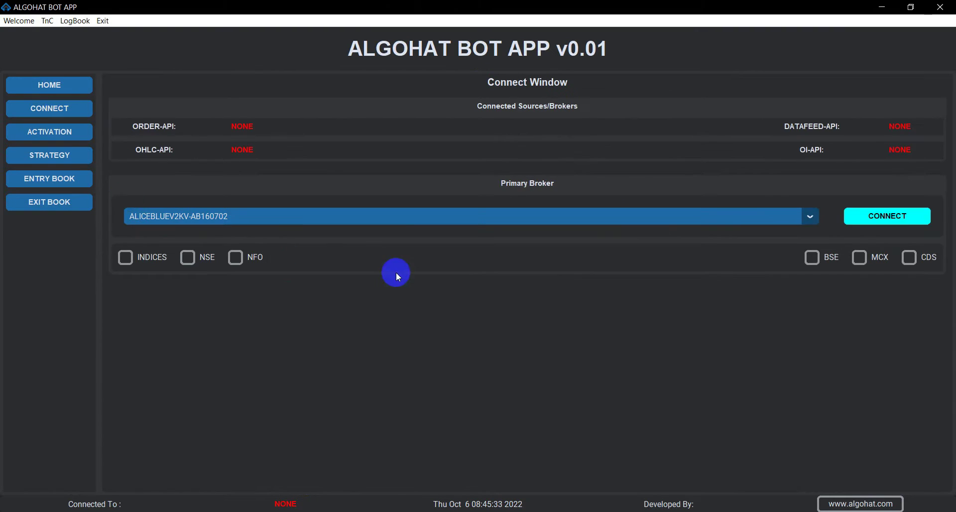
{"action": "left_click", "coordinate": [383, 223]}
{"action": "left_click", "coordinate": [384, 322]}
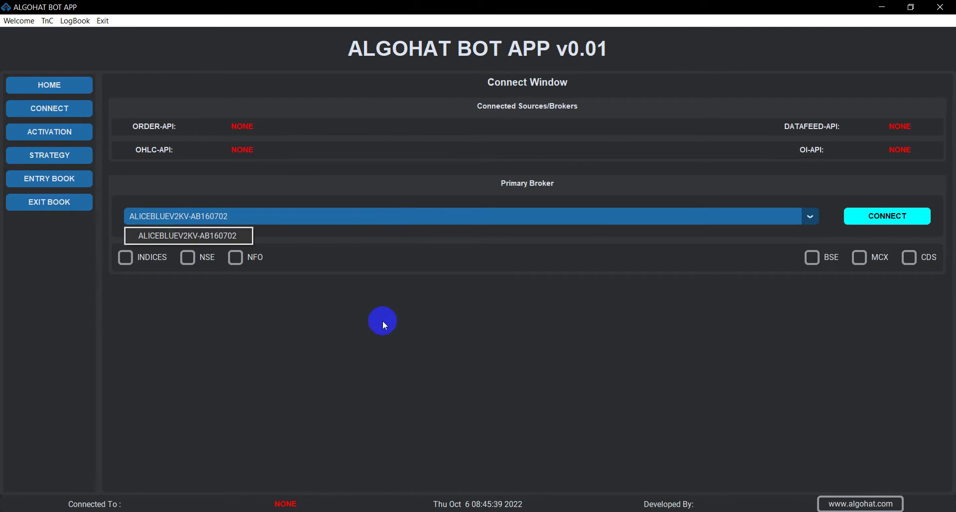
{"action": "left_click", "coordinate": [48, 112]}
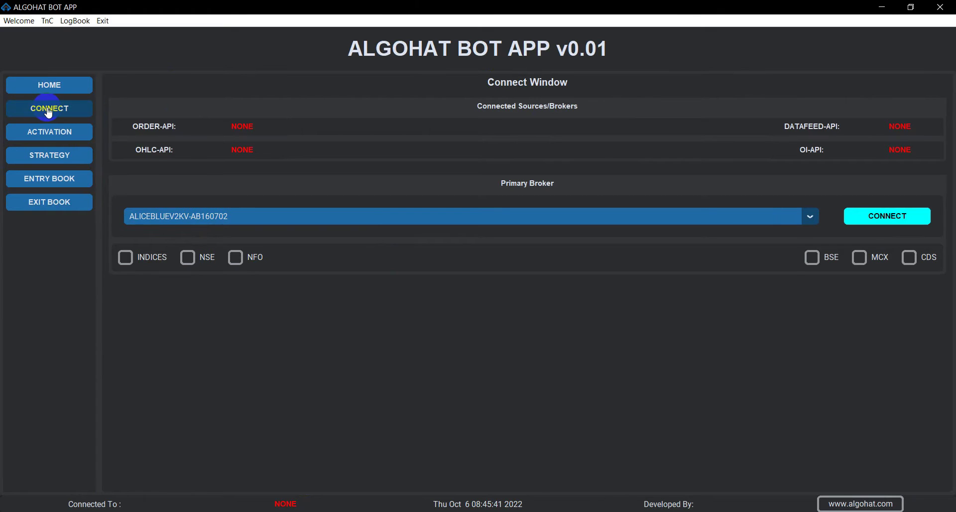
Set the added ALICEBLUEV2KV account with the all-numeric ID as the primary account and save the update
{"action": "left_click", "coordinate": [54, 88]}
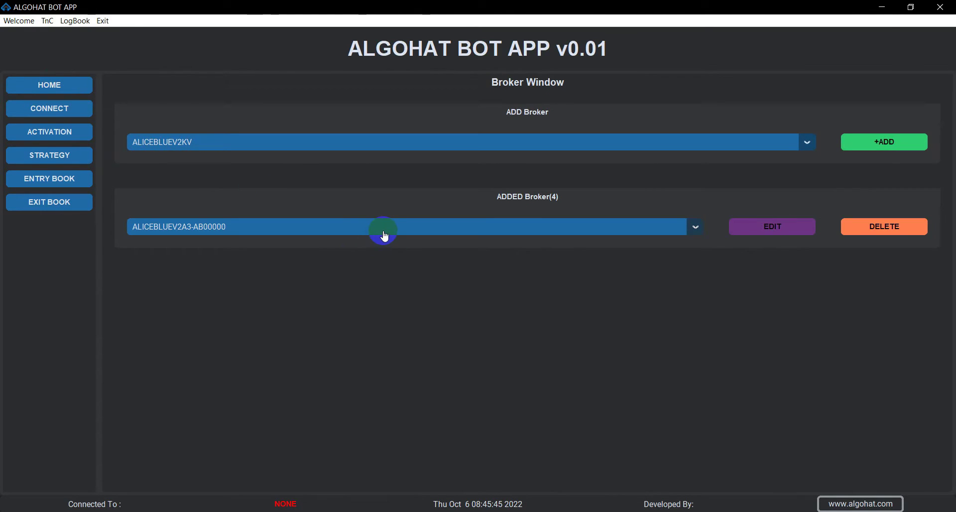
{"action": "left_click", "coordinate": [383, 230]}
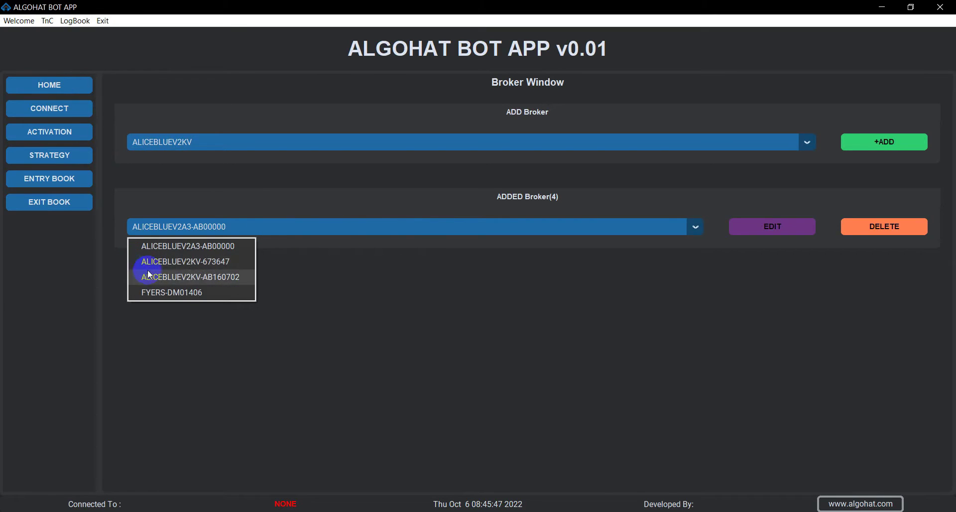
{"action": "left_click", "coordinate": [180, 261]}
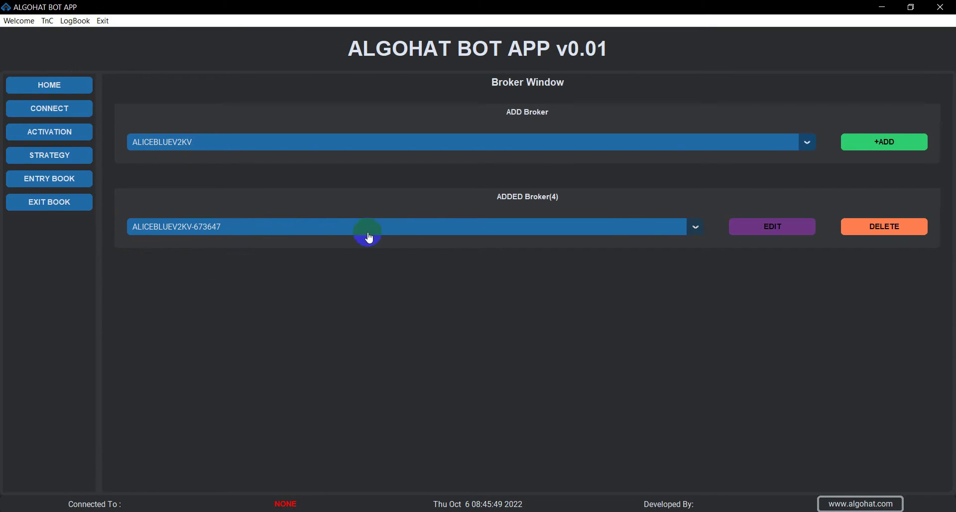
{"action": "left_click", "coordinate": [762, 225]}
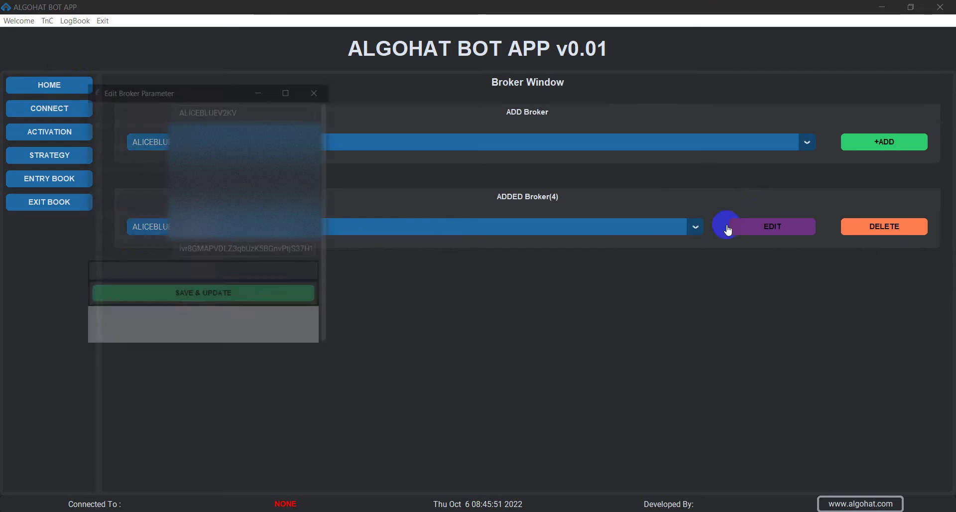
{"action": "left_click", "coordinate": [225, 272]}
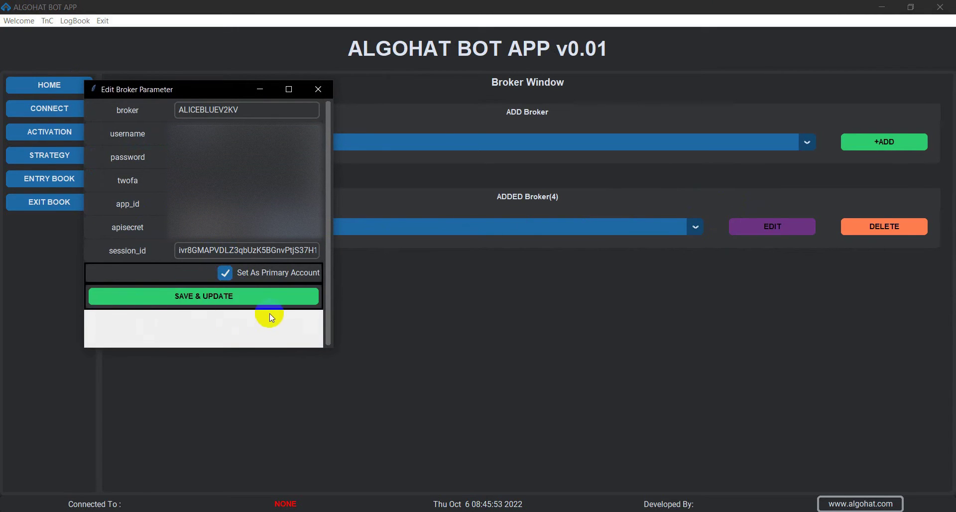
{"action": "left_click", "coordinate": [288, 298]}
{"action": "left_click", "coordinate": [525, 312]}
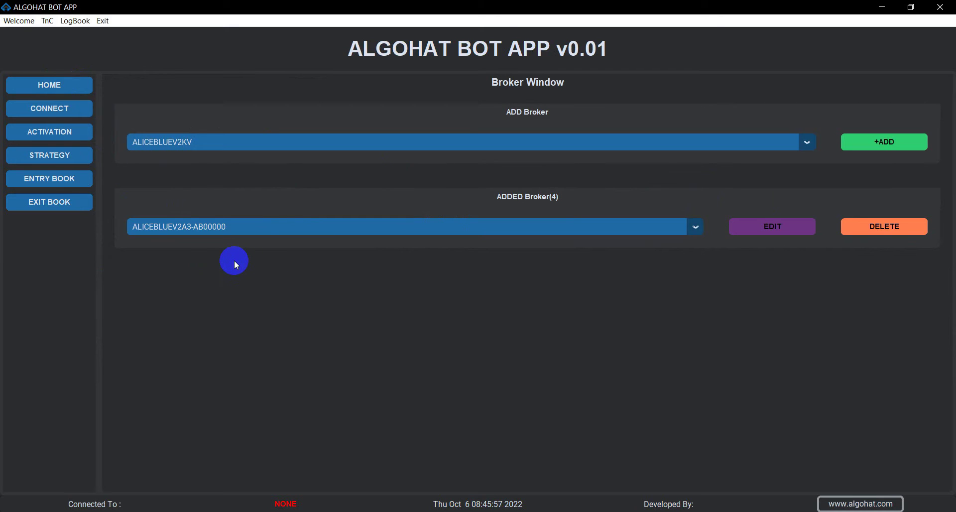
Connect to the primary ALICEBLUEV2KV broker, check the system clock, and acknowledge the connection notice
{"action": "left_click", "coordinate": [79, 109]}
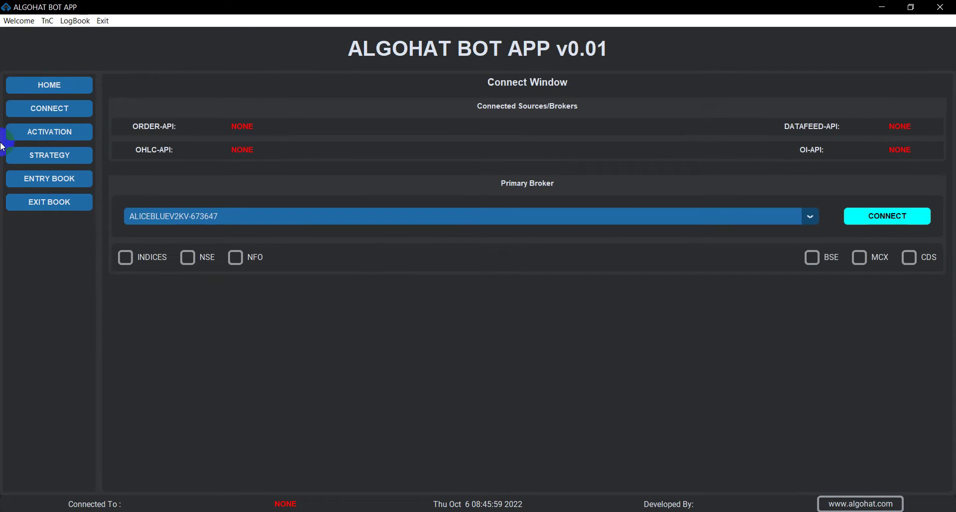
{"action": "left_click", "coordinate": [906, 219]}
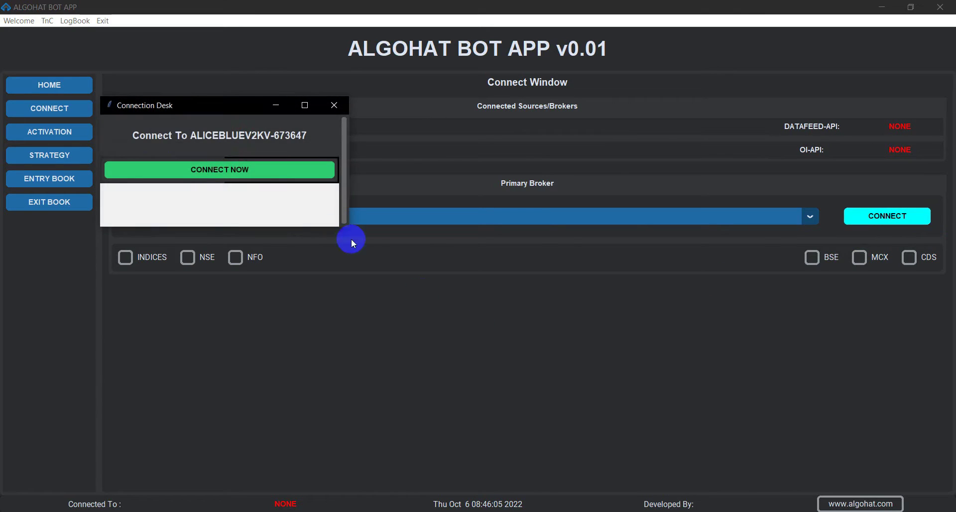
{"action": "left_click", "coordinate": [251, 183]}
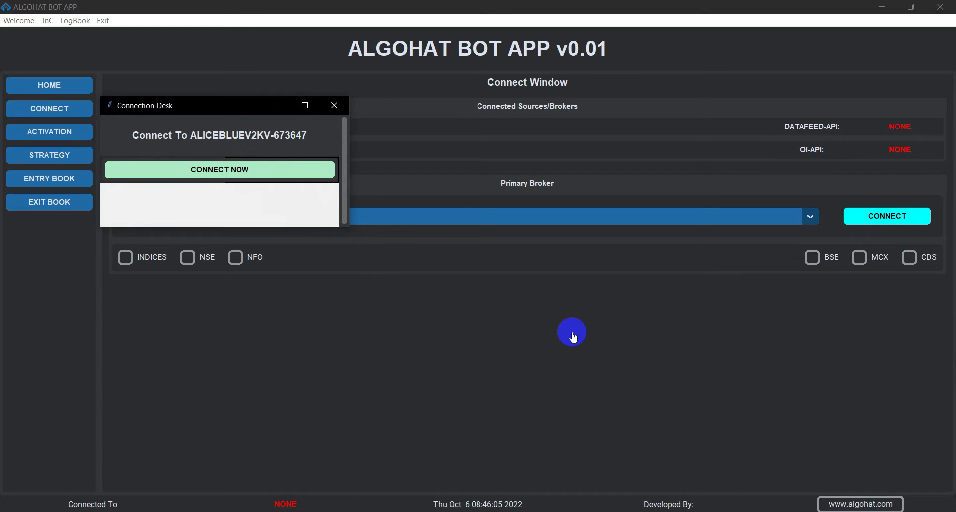
{"action": "left_click", "coordinate": [886, 511]}
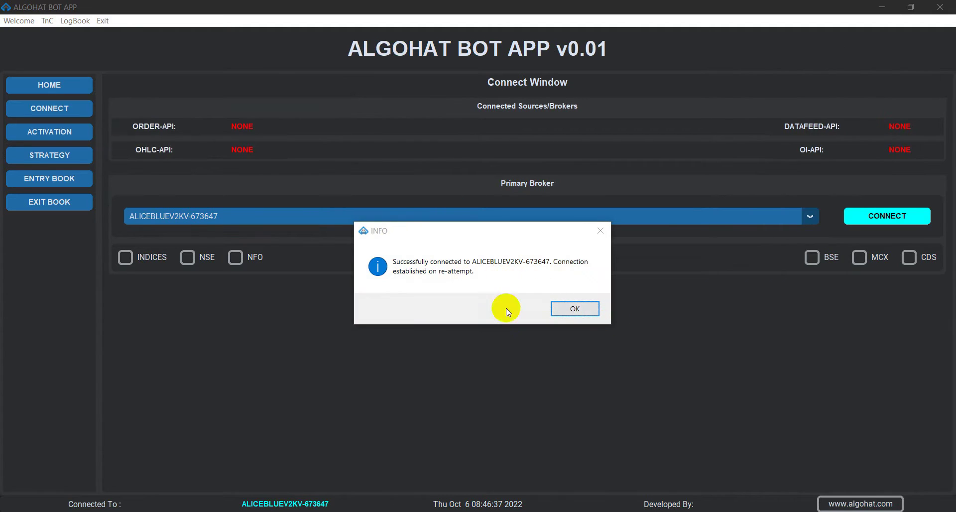
{"action": "key", "text": "super+alt+d"}
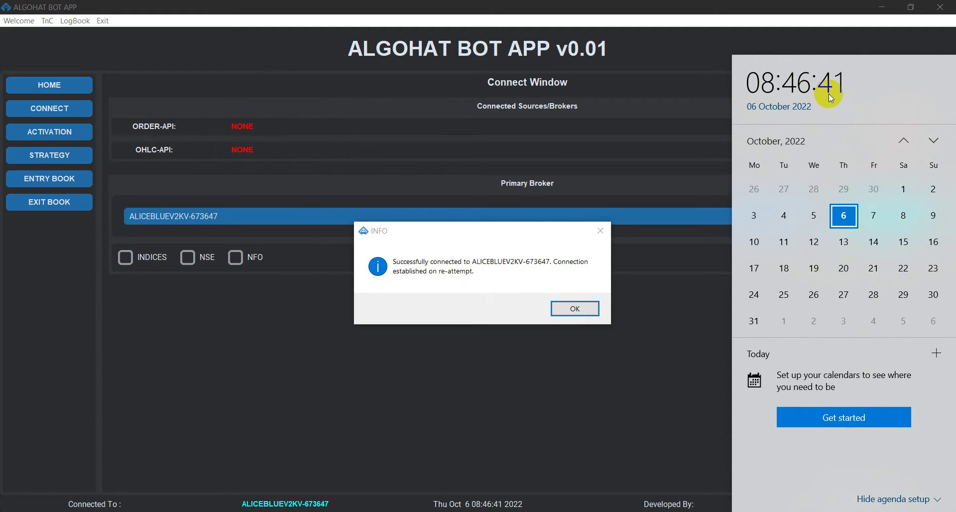
{"action": "left_click", "coordinate": [667, 298]}
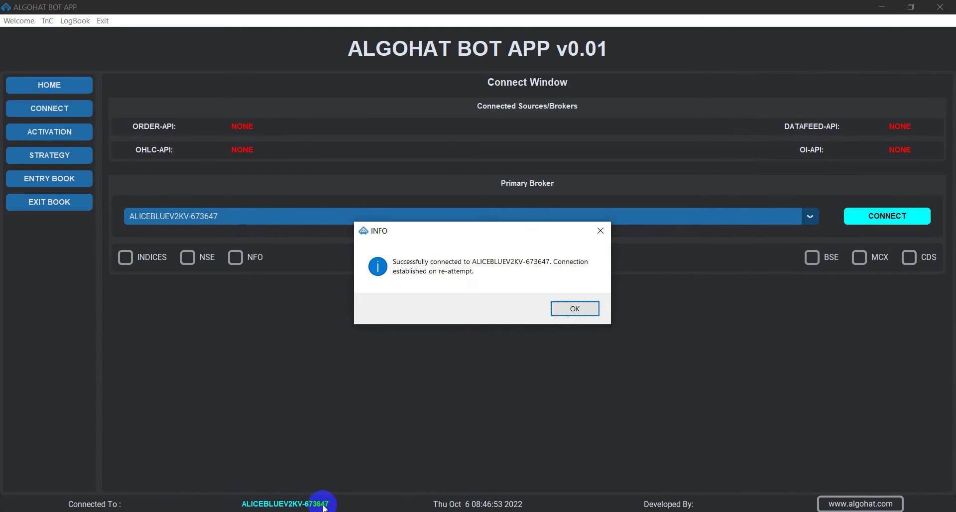
{"action": "left_click", "coordinate": [575, 308]}
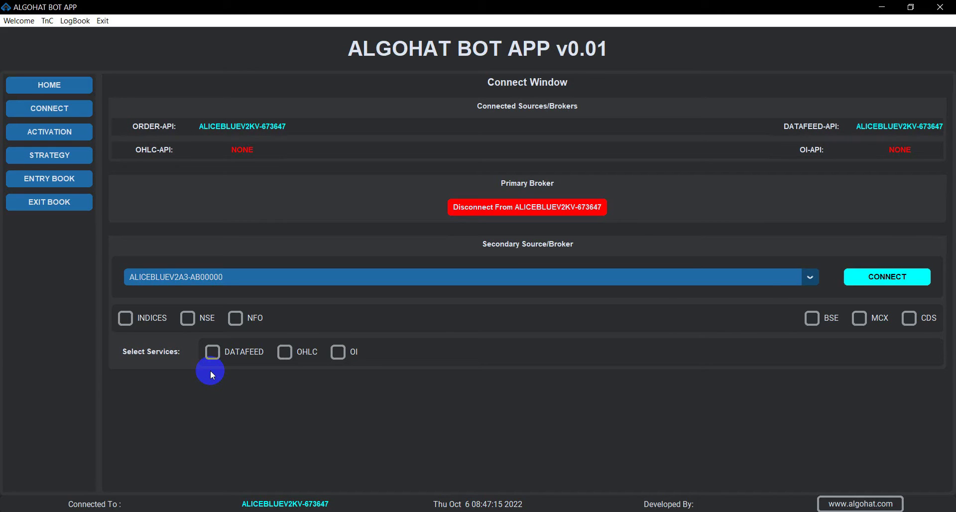
Choose the FYERS account as secondary source with the OHLC service and open its connection window
{"action": "left_click", "coordinate": [309, 274]}
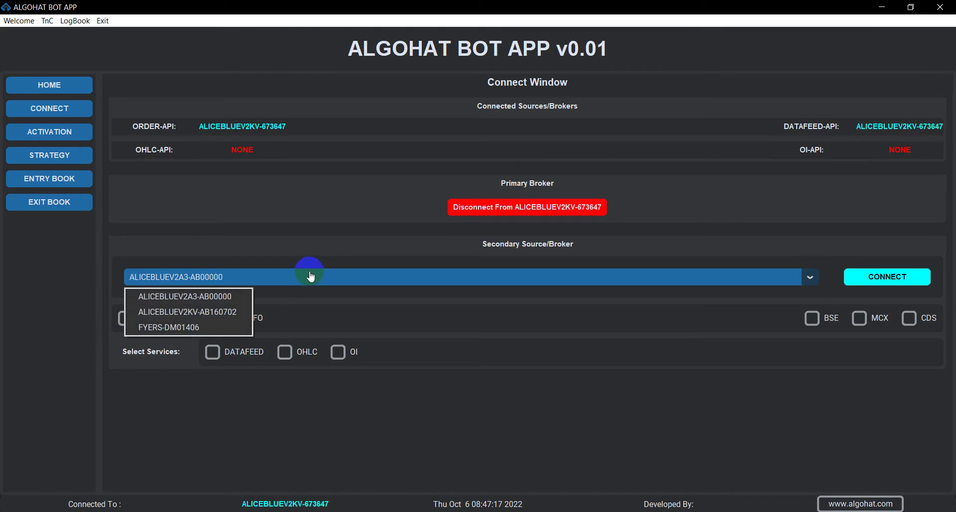
{"action": "left_click", "coordinate": [194, 326]}
{"action": "left_click", "coordinate": [285, 351]}
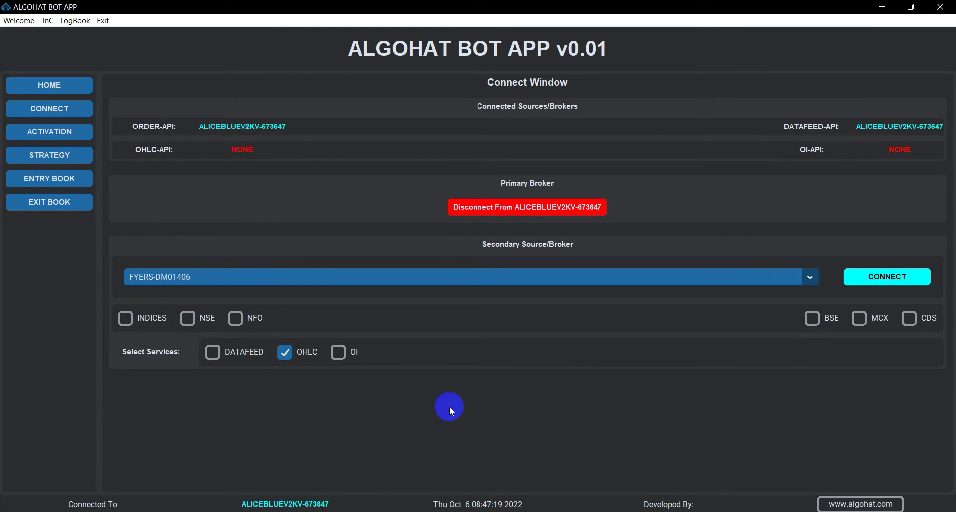
{"action": "left_click", "coordinate": [894, 279]}
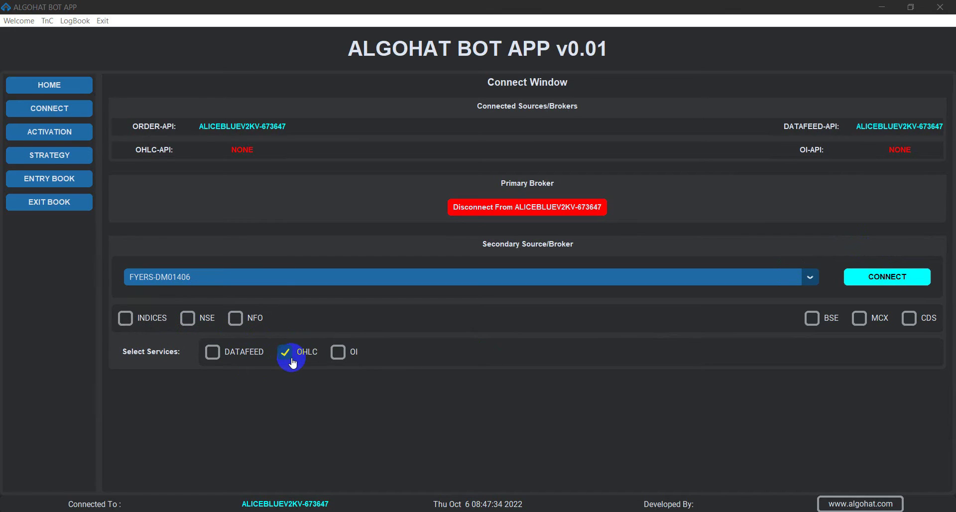
{"action": "left_click", "coordinate": [868, 281]}
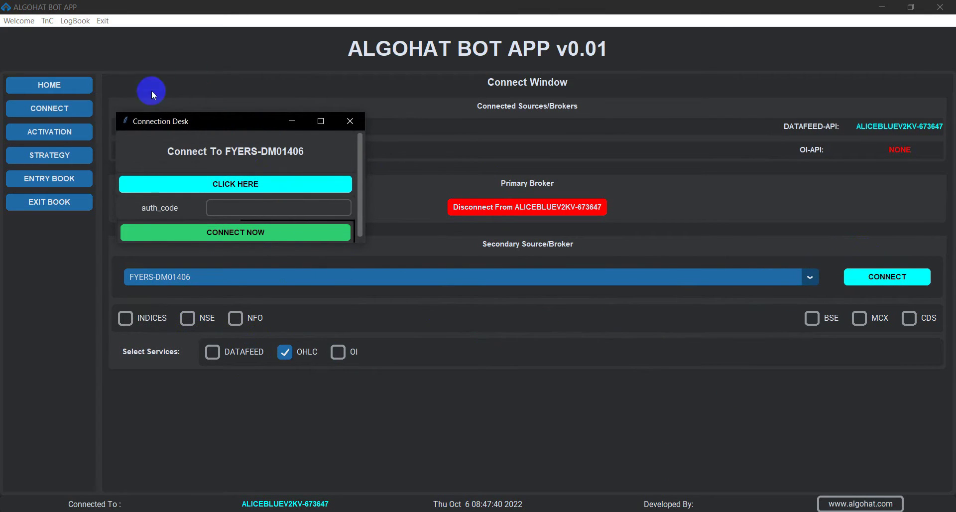
Attempt the FYERS connection once without an authorization code and open the FYERS login link
{"action": "left_click_drag", "start_coordinate": [219, 119], "coordinate": [295, 144]}
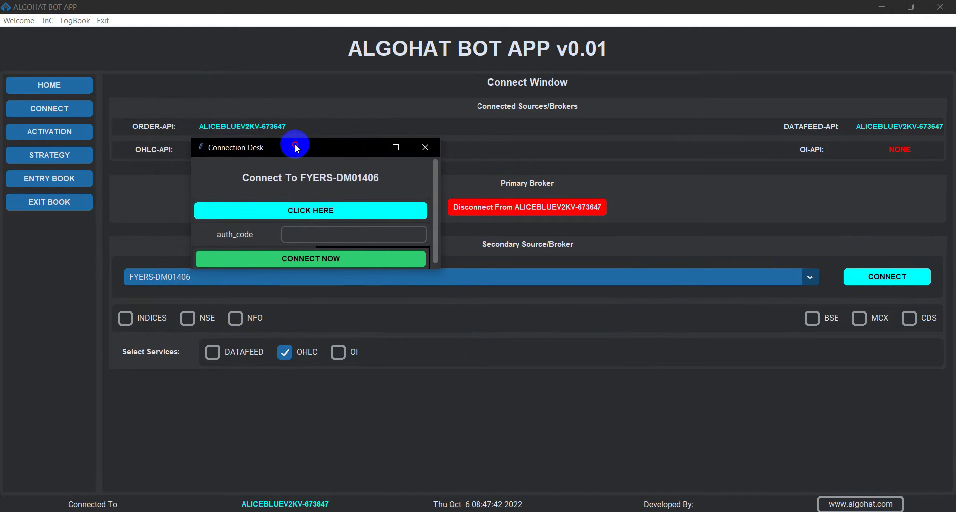
{"action": "left_click", "coordinate": [344, 210]}
{"action": "left_click", "coordinate": [312, 263]}
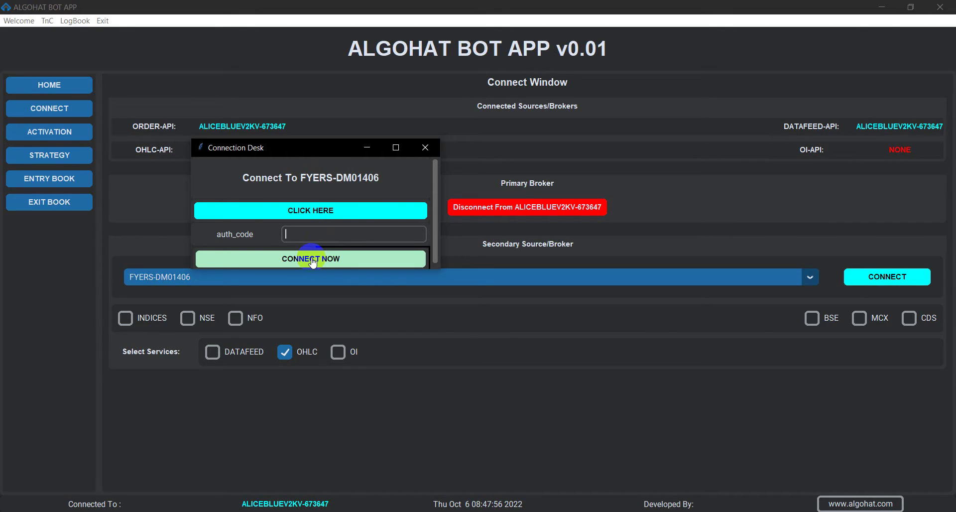
{"action": "left_click", "coordinate": [336, 206]}
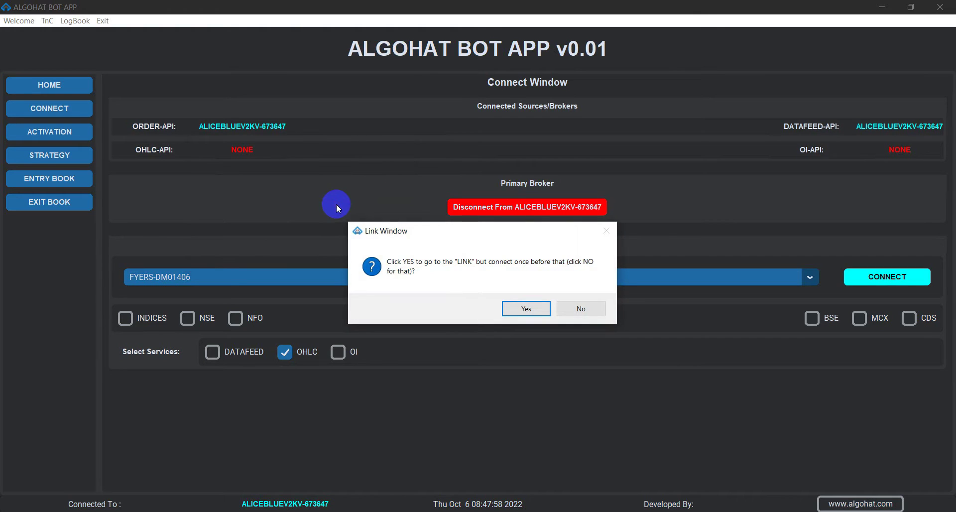
{"action": "left_click", "coordinate": [522, 308]}
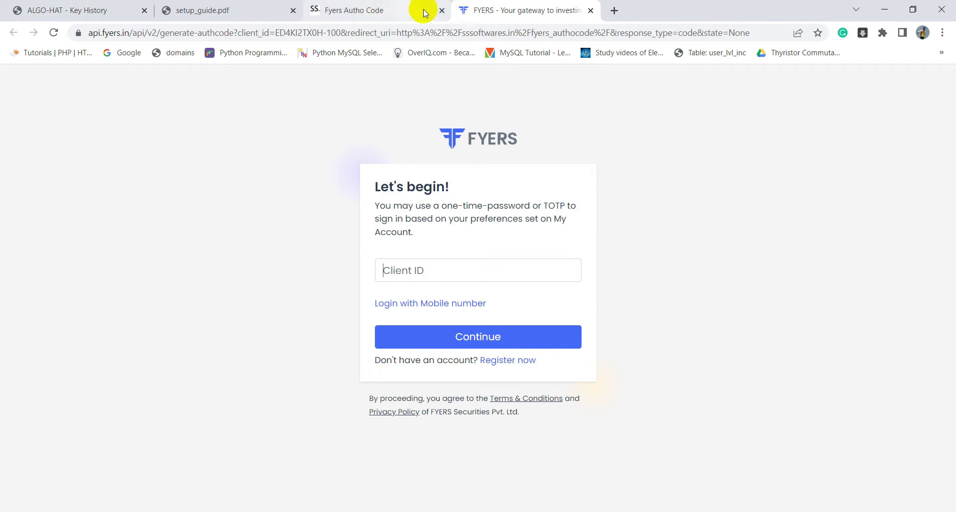
Close the old Fyers Autho Code page and sign in to FYERS with the client ID and one-time password
{"action": "left_click", "coordinate": [442, 11]}
{"action": "left_click", "coordinate": [431, 277]}
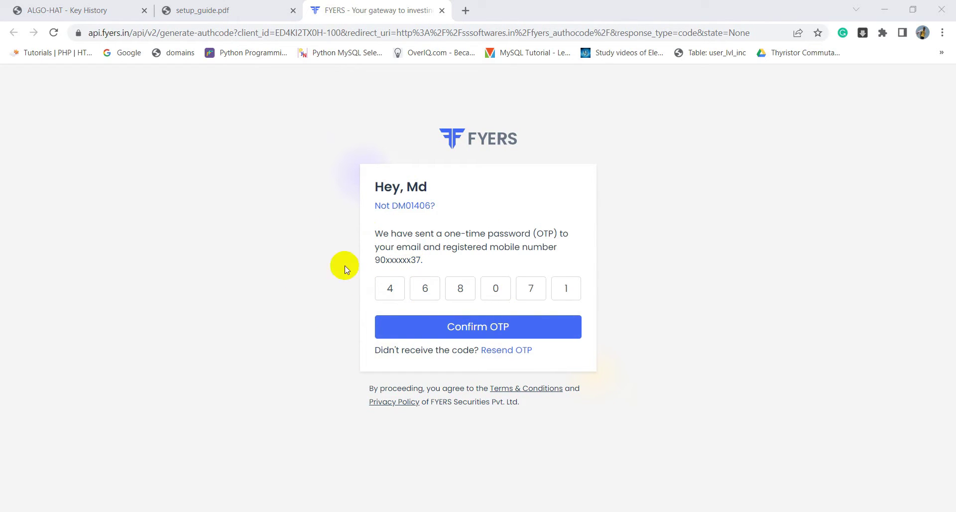
{"action": "left_click", "coordinate": [504, 329]}
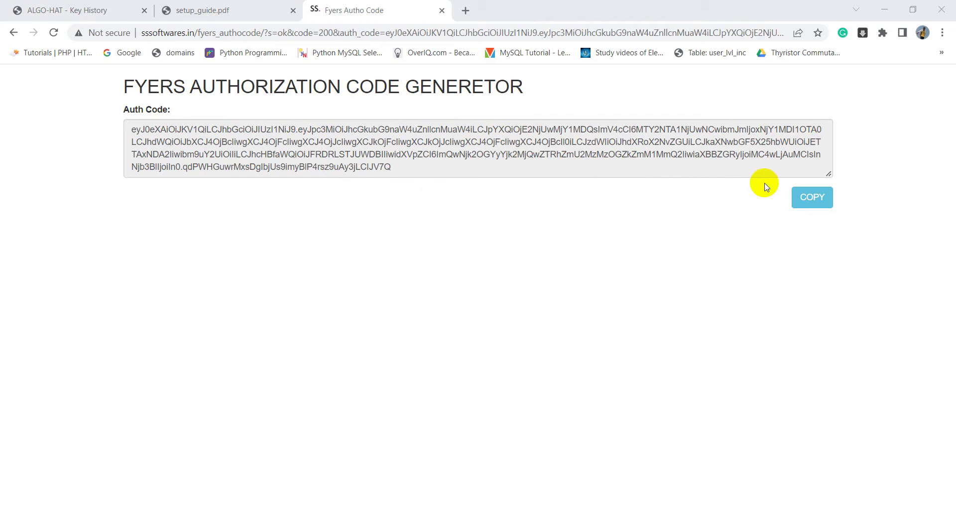
Copy the generated authorization code, paste it into the auth_code field in ALGOHAT BOT APP, and connect the FYERS account
{"action": "left_click", "coordinate": [820, 197]}
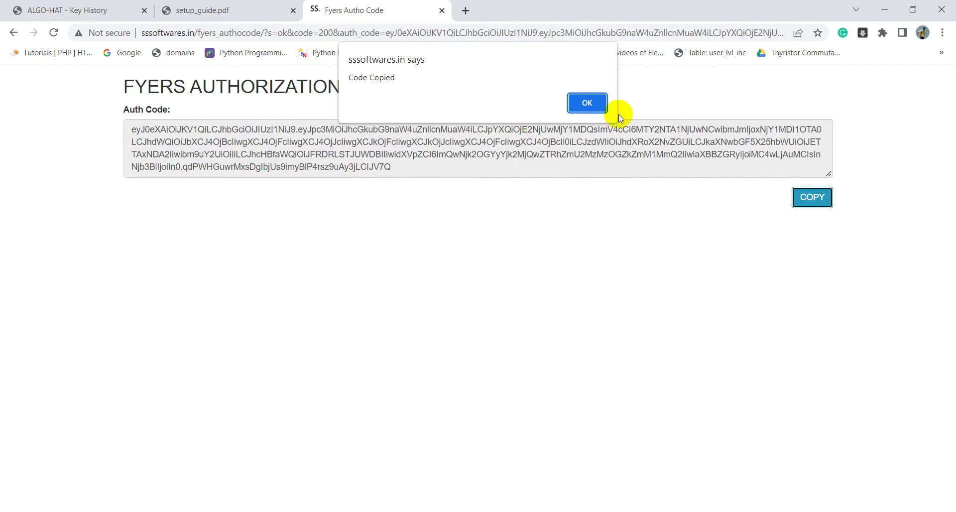
{"action": "left_click", "coordinate": [574, 100]}
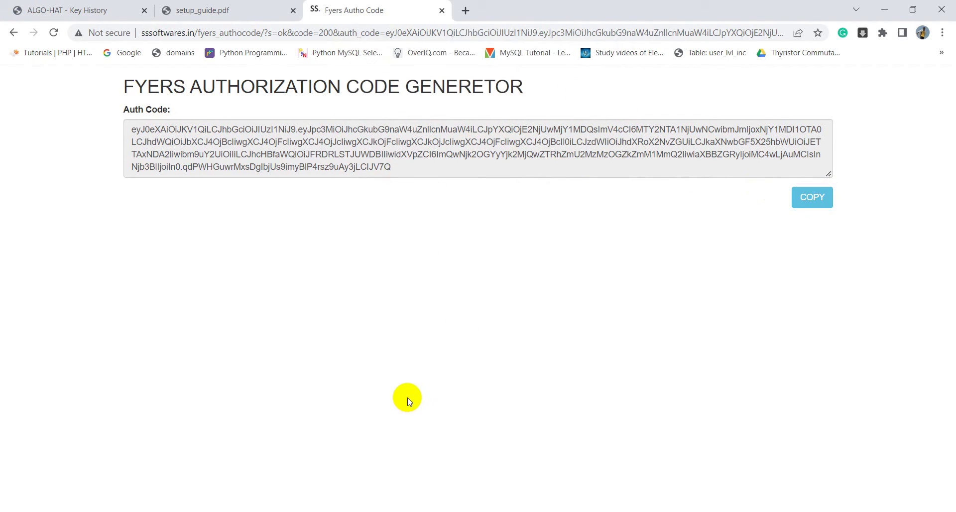
{"action": "key", "text": "alt+Tab"}
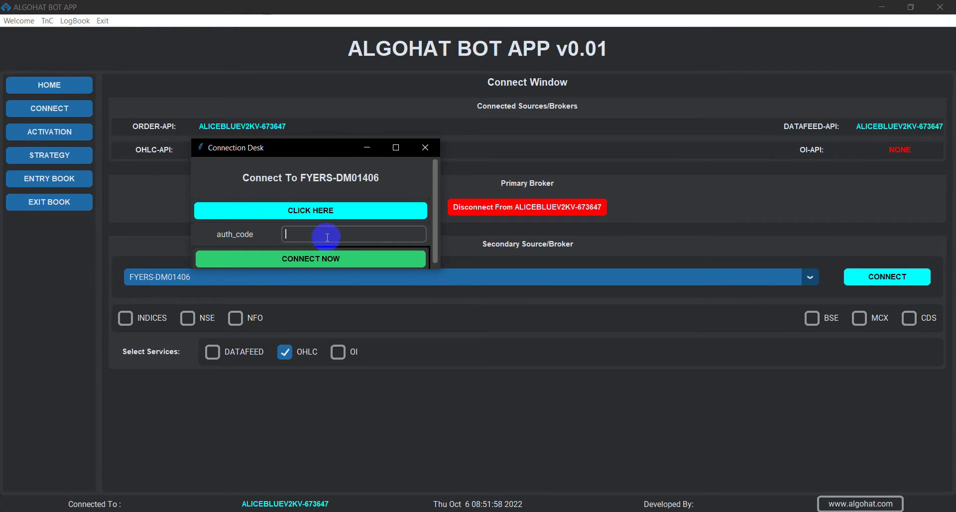
{"action": "right_click", "coordinate": [329, 235]}
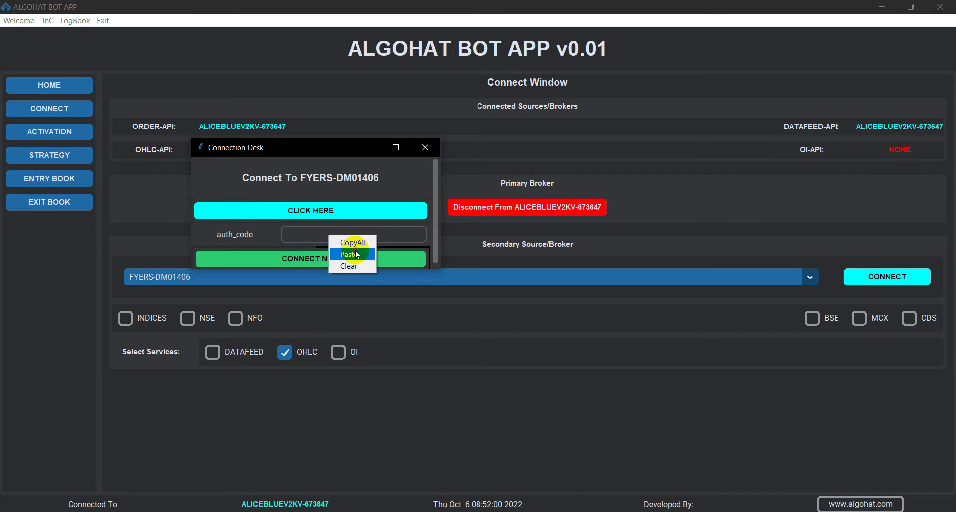
{"action": "left_click", "coordinate": [356, 255]}
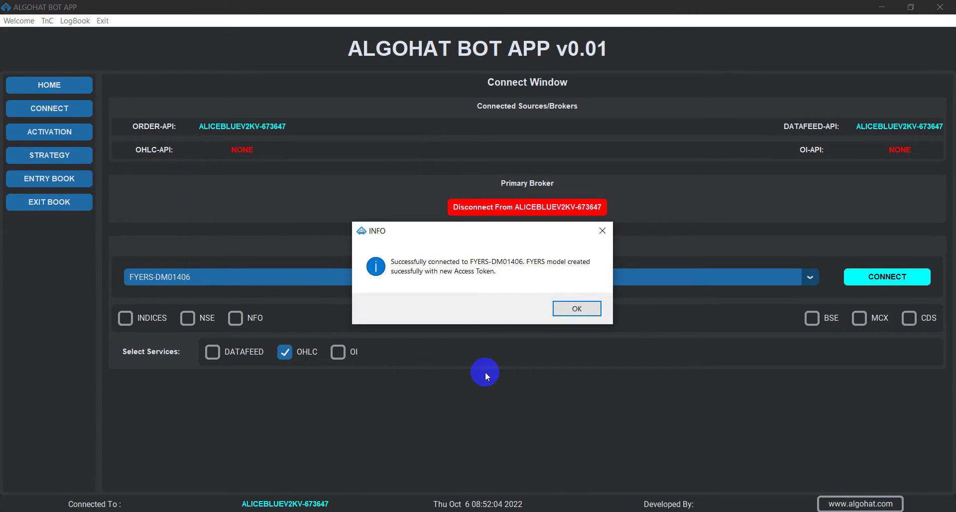
{"action": "left_click", "coordinate": [570, 314]}
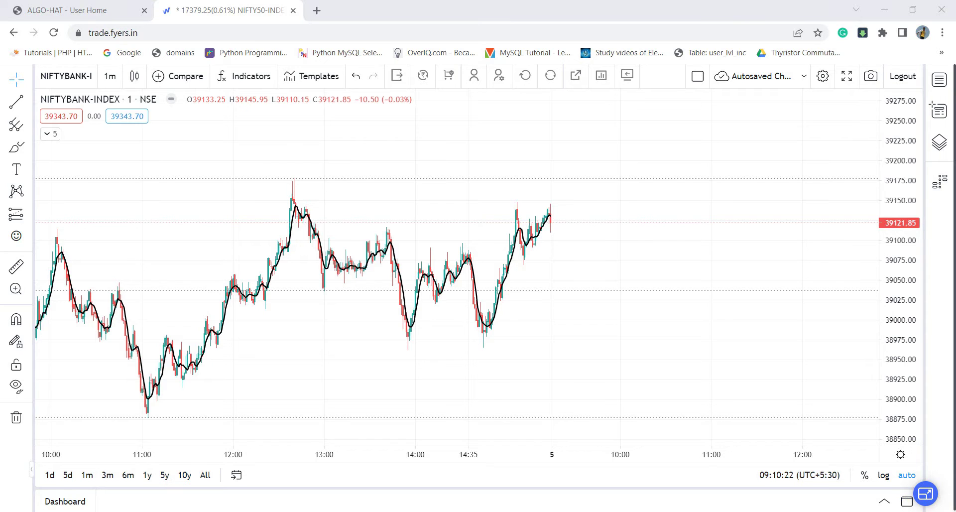
Show the system clock and calendar over the NIFTYBANK-INDEX chart to check the current time
{"action": "left_click", "coordinate": [899, 508]}
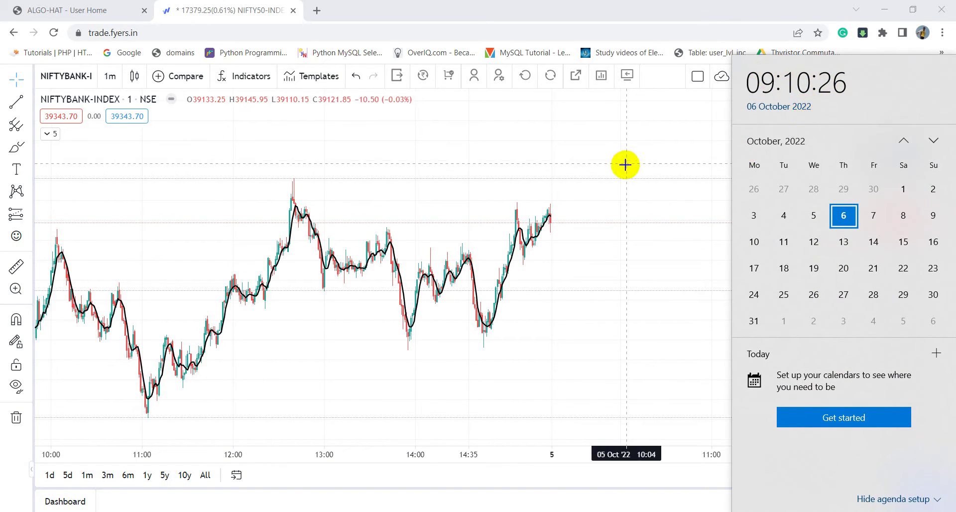
Show the watchlist and NIFTYBANK-INDEX quote details beside the chart, and examine the most recent candles
{"action": "left_click", "coordinate": [664, 199]}
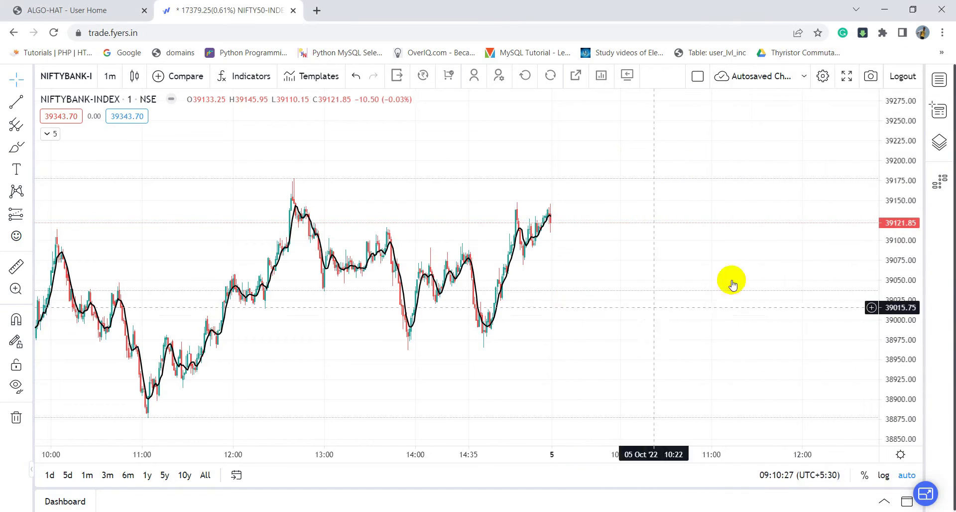
{"action": "left_click", "coordinate": [939, 79]}
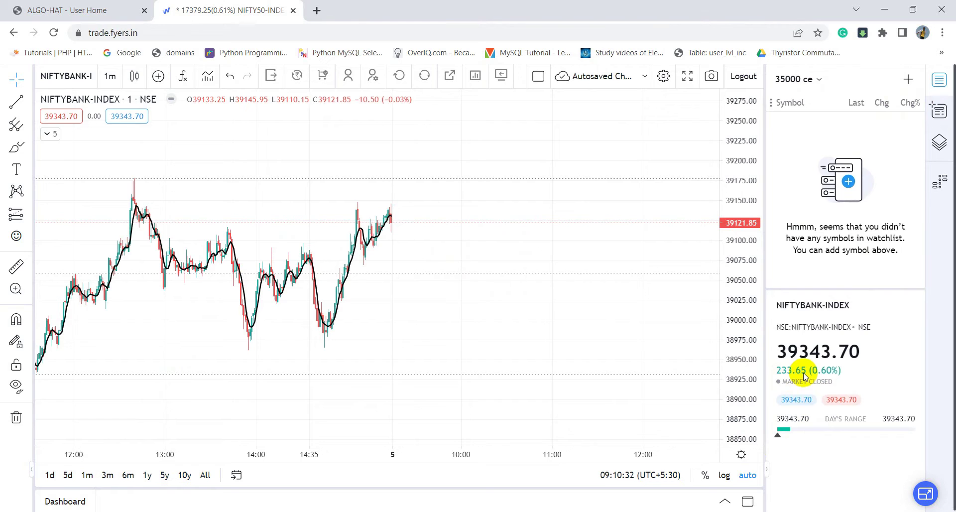
{"action": "scroll", "coordinate": [531, 344], "scroll_direction": "down", "scroll_amount": 3}
{"action": "mouse_move", "coordinate": [531, 343]}
{"action": "left_mouse_down"}
{"action": "mouse_move", "coordinate": [560, 358]}
{"action": "mouse_move", "coordinate": [472, 352]}
{"action": "mouse_move", "coordinate": [518, 352]}
{"action": "left_mouse_up"}
{"action": "scroll", "coordinate": [410, 330], "scroll_direction": "up", "scroll_amount": 4}
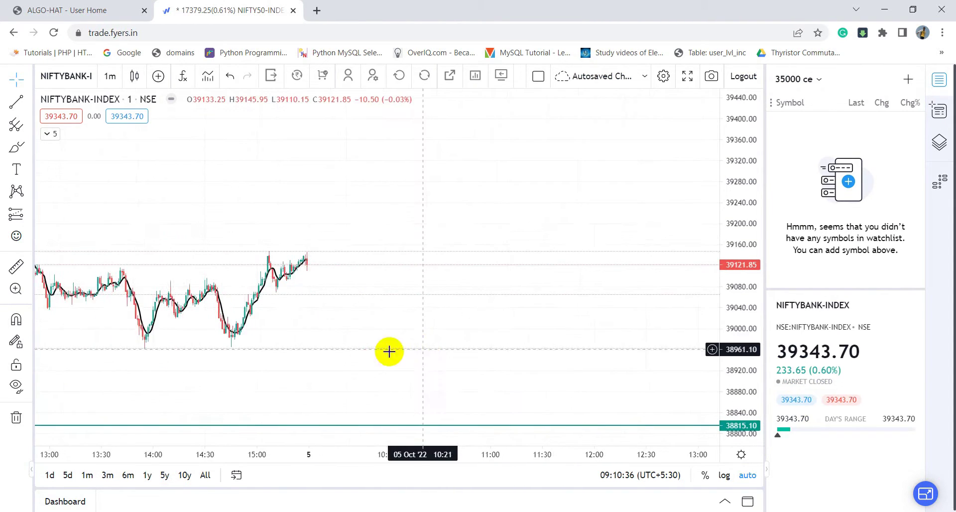
{"action": "scroll", "coordinate": [398, 368], "scroll_direction": "left", "scroll_amount": 3}
{"action": "scroll", "coordinate": [399, 384], "scroll_direction": "right", "scroll_amount": 2}
{"action": "scroll", "coordinate": [398, 384], "scroll_direction": "down", "scroll_amount": 2}
{"action": "scroll", "coordinate": [400, 383], "scroll_direction": "up", "scroll_amount": 2}
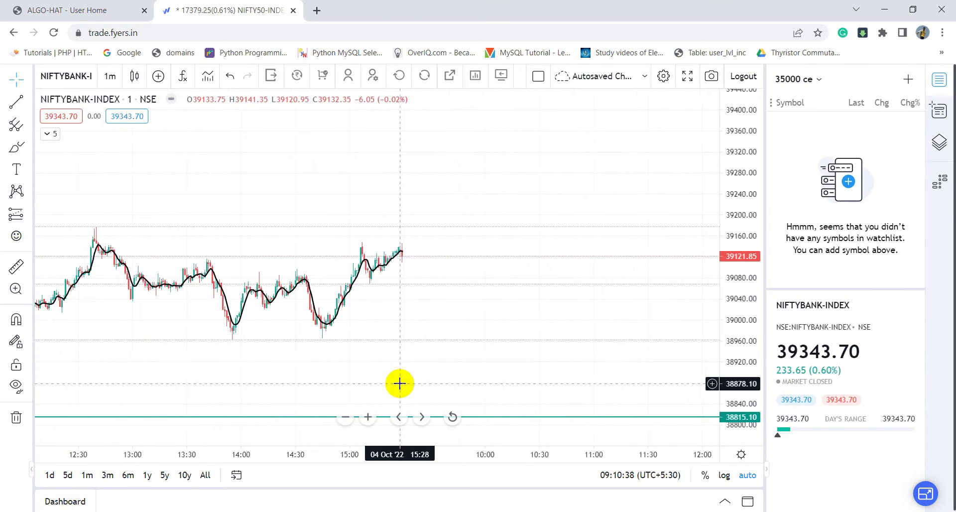
{"action": "scroll", "coordinate": [400, 383], "scroll_direction": "down", "scroll_amount": 1}
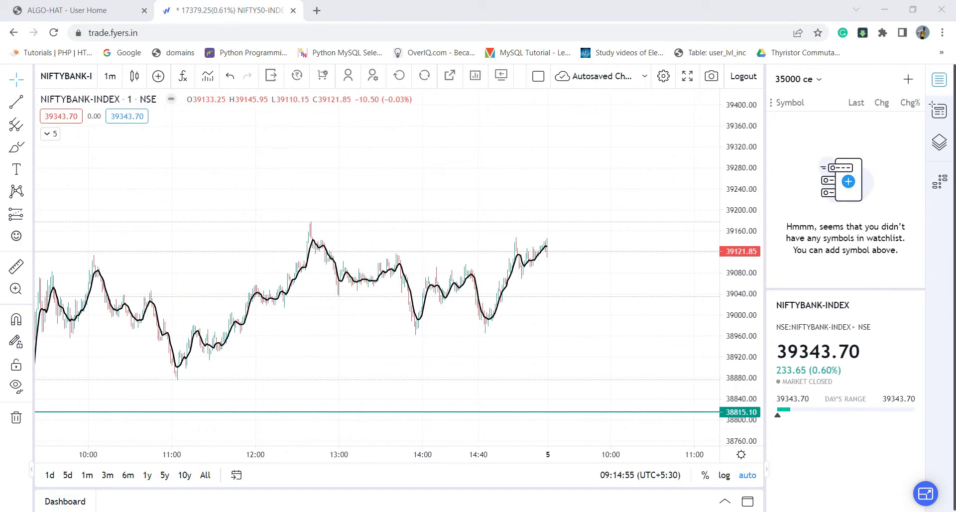
Check the system clock, switch to ALGOHAT BOT APP, and delete all records from the order entry book
{"action": "key", "text": "super+alt+d"}
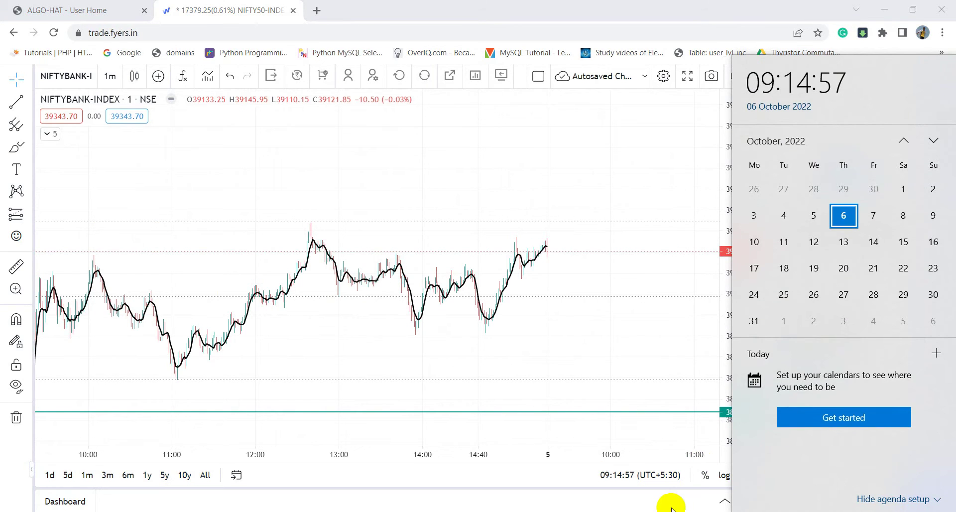
{"action": "left_click", "coordinate": [671, 508]}
{"action": "left_click", "coordinate": [47, 178]}
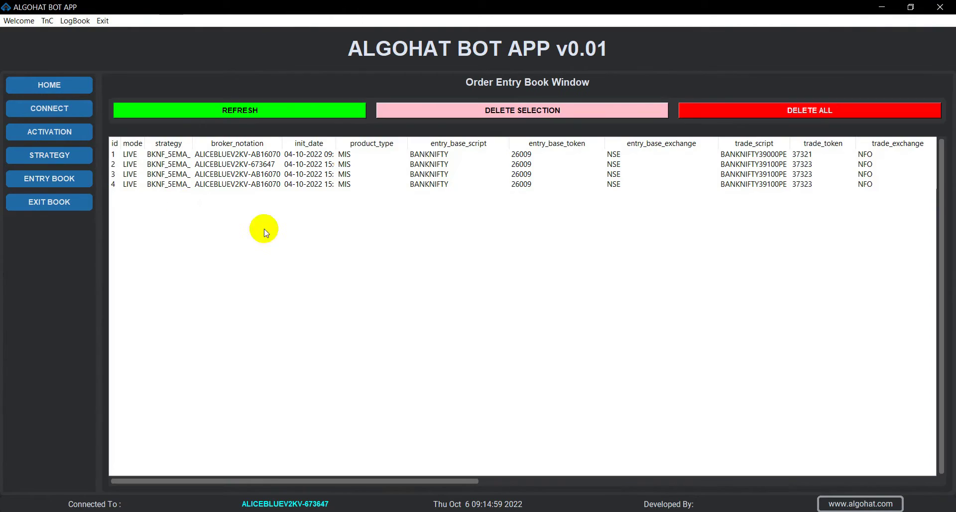
{"action": "left_click", "coordinate": [685, 113]}
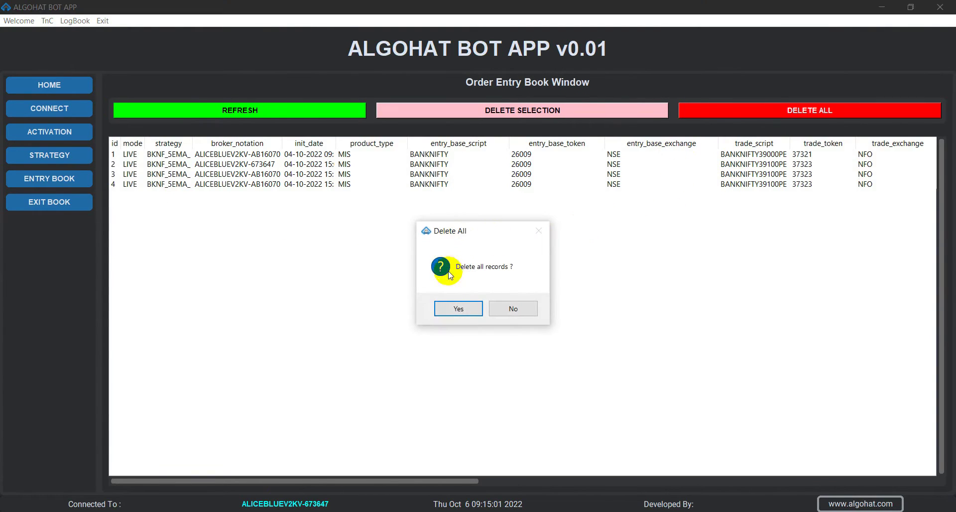
{"action": "left_click", "coordinate": [457, 309]}
Delete all records from the order exit book
{"action": "left_click", "coordinate": [30, 201]}
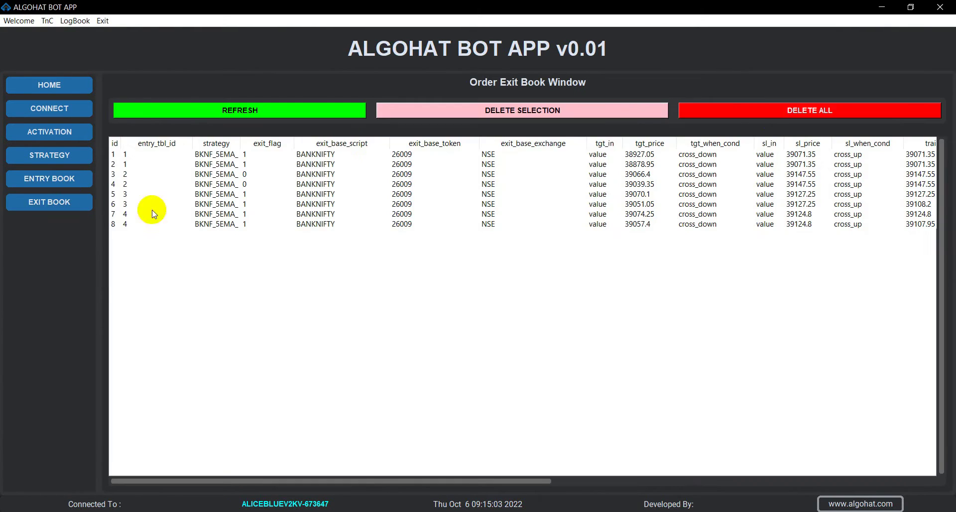
{"action": "left_click", "coordinate": [683, 113]}
{"action": "left_click", "coordinate": [447, 309]}
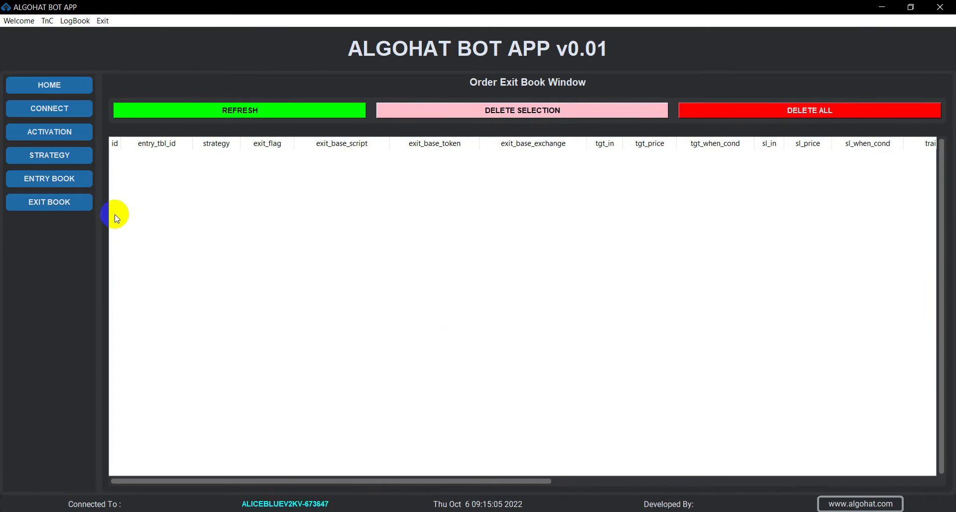
Start running the BKNF_5EMA_MRNG strategy with the primary broker
{"action": "left_click", "coordinate": [64, 157]}
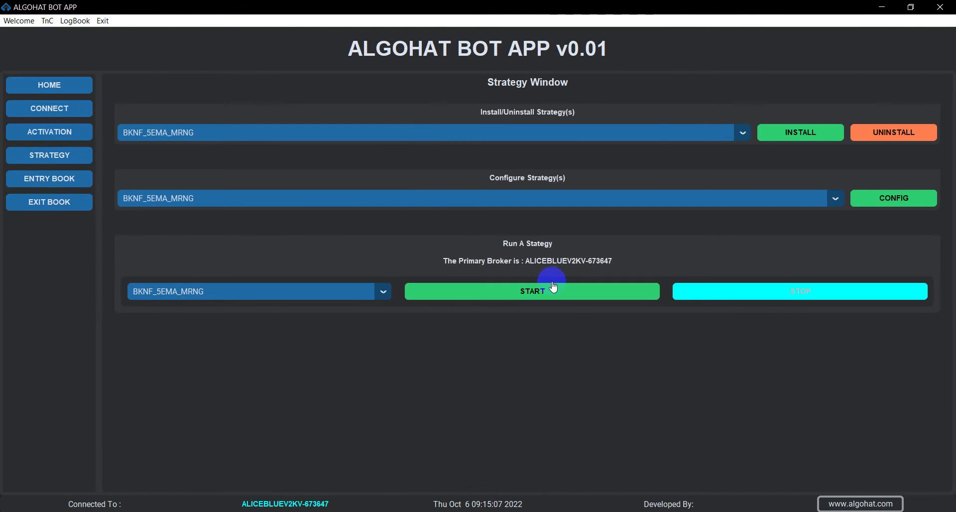
{"action": "left_click", "coordinate": [553, 287]}
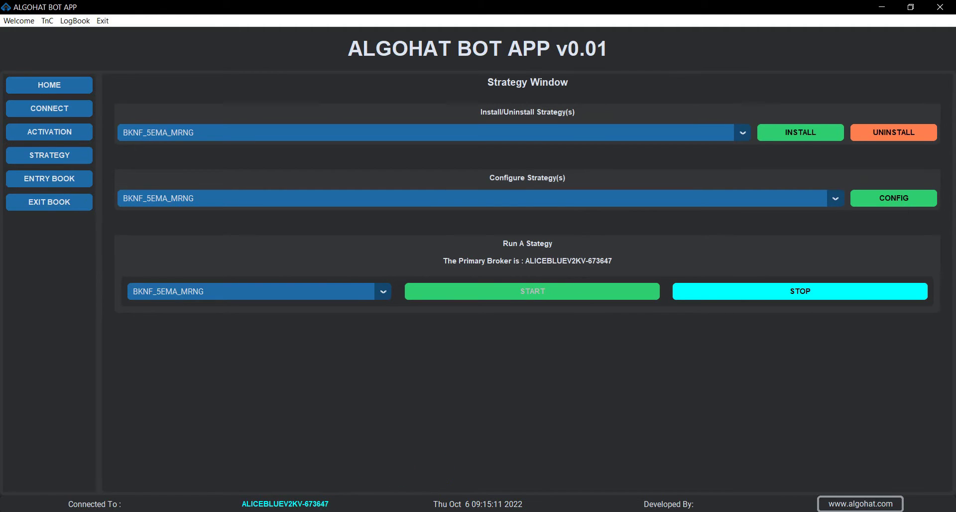
{"action": "left_click", "coordinate": [360, 463]}
Switch to the FYERS chart and examine the first NIFTYBANK-INDEX candle of 6 October
{"action": "key", "text": "alt+Tab"}
{"action": "key", "text": "alt+Tab"}
{"action": "scroll", "coordinate": [659, 438], "scroll_direction": "up", "scroll_amount": 5}
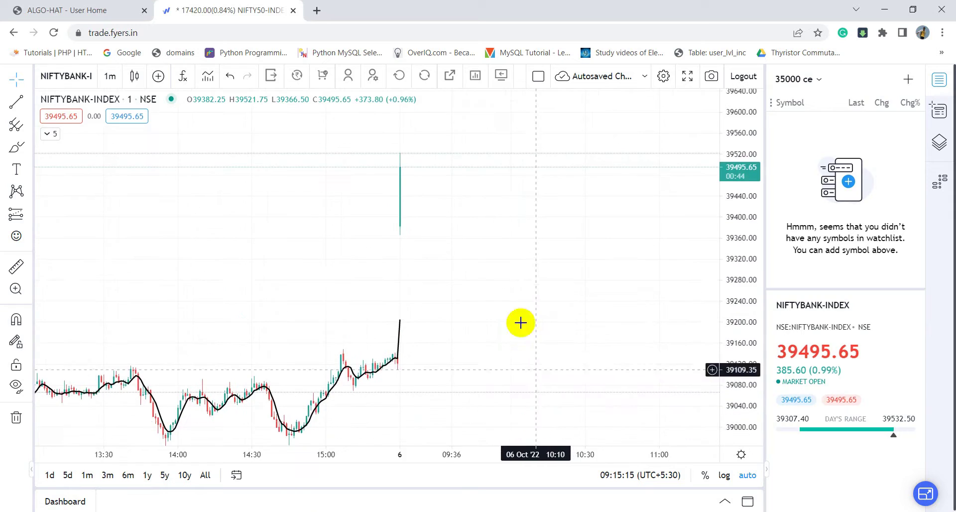
{"action": "left_click_drag", "start_coordinate": [609, 376], "coordinate": [524, 347]}
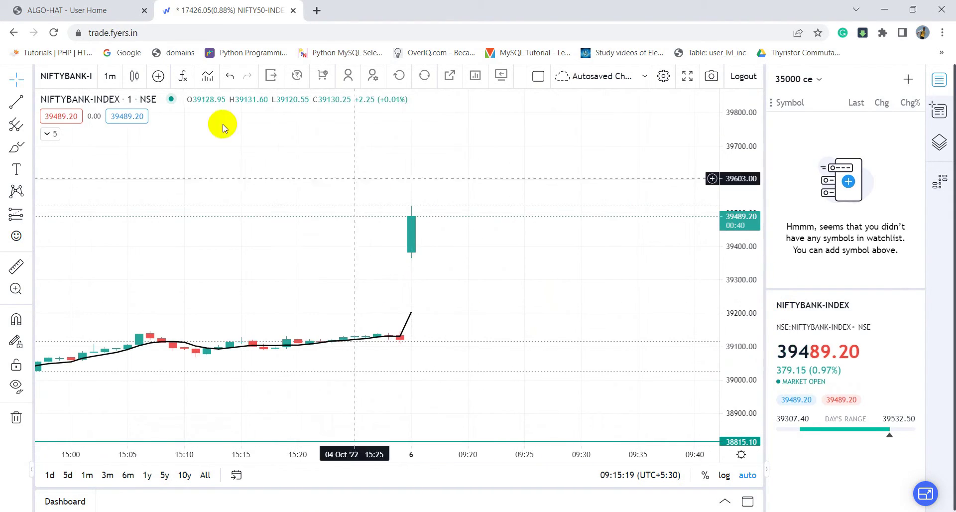
Switch the NIFTYBANK-INDEX chart interval to 10 minutes and back to 1 minute, and reload the chart page
{"action": "left_click", "coordinate": [110, 75]}
{"action": "left_click", "coordinate": [116, 193]}
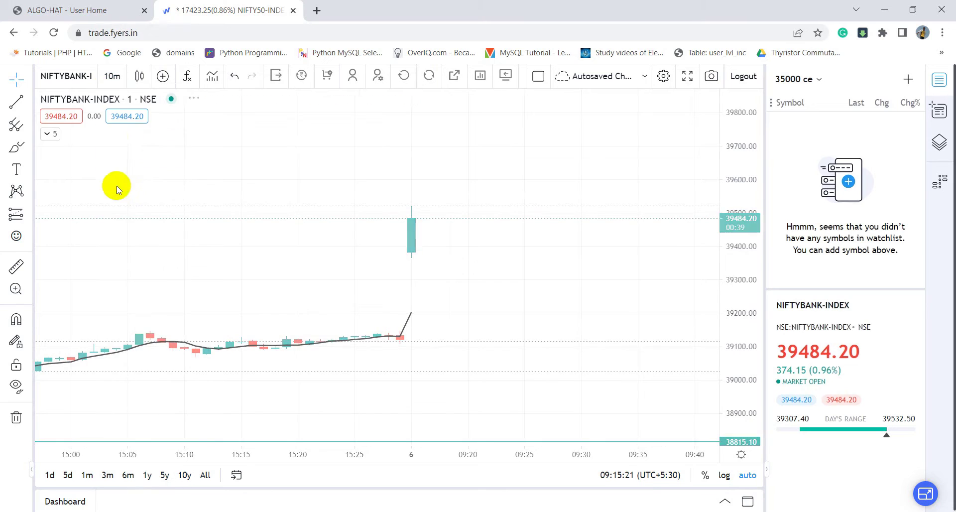
{"action": "left_click", "coordinate": [112, 76]}
{"action": "left_click", "coordinate": [114, 122]}
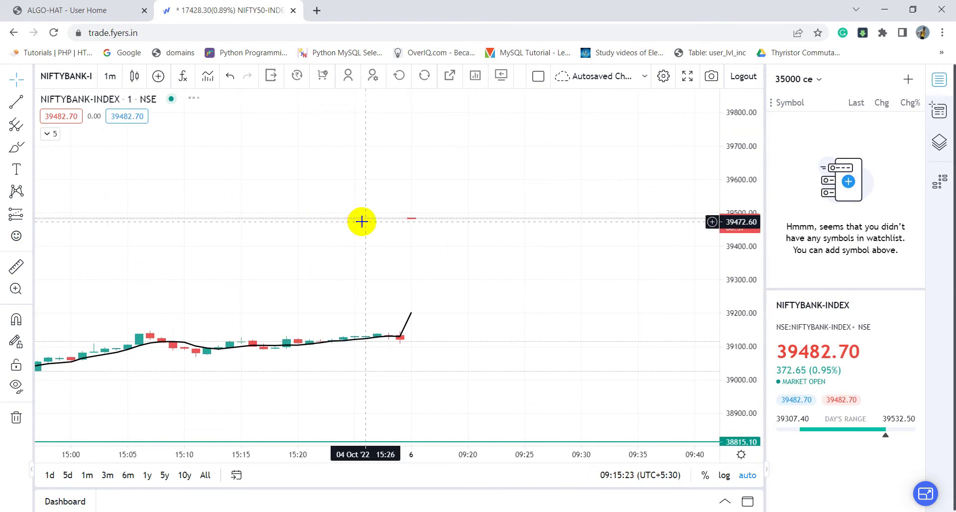
{"action": "left_click", "coordinate": [54, 32]}
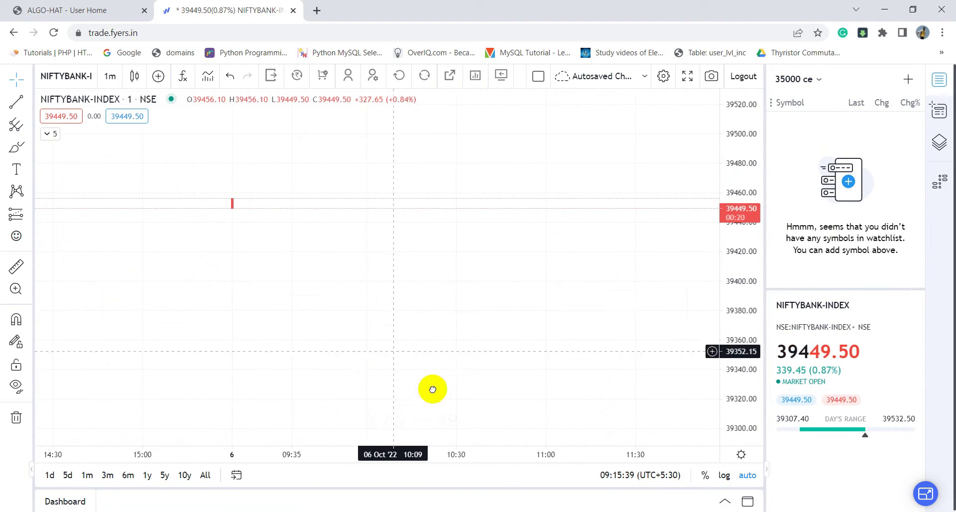
Reposition and rescale the reloaded chart to examine the opening candle together with the moving-average line
{"action": "left_click_drag", "start_coordinate": [708, 351], "coordinate": [589, 228]}
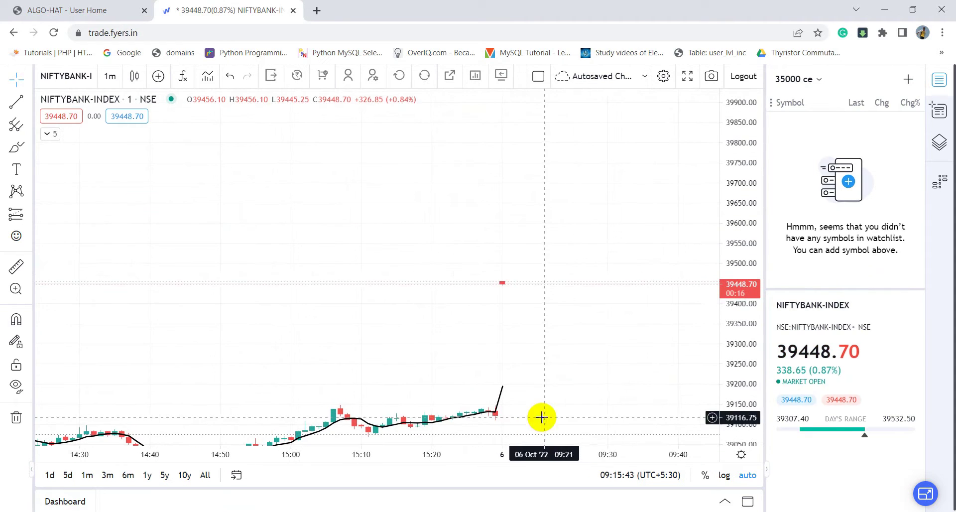
{"action": "left_click_drag", "start_coordinate": [737, 387], "coordinate": [710, 199]}
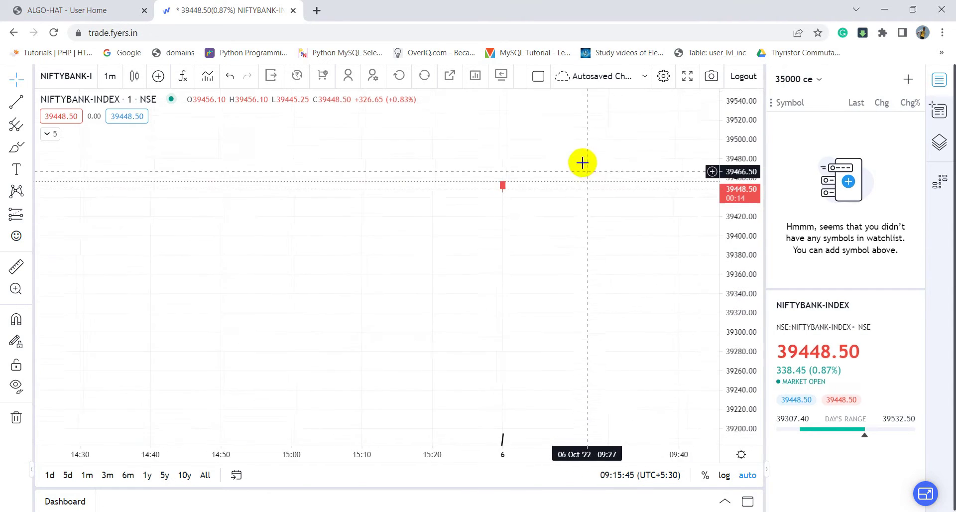
{"action": "left_click_drag", "start_coordinate": [582, 162], "coordinate": [512, 286]}
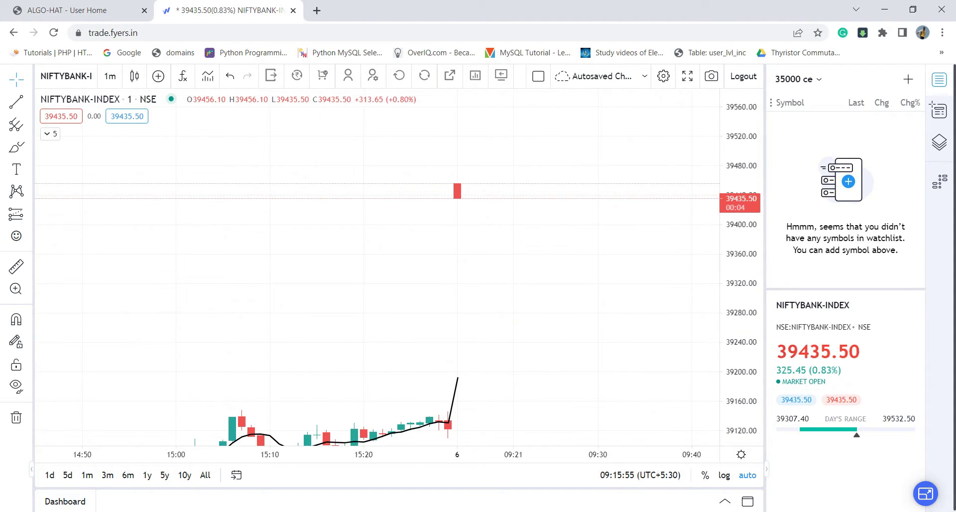
Check the strategy's terminal output in Visual Studio Code and its running status in ALGOHAT BOT APP
{"action": "key", "text": "alt+Tab"}
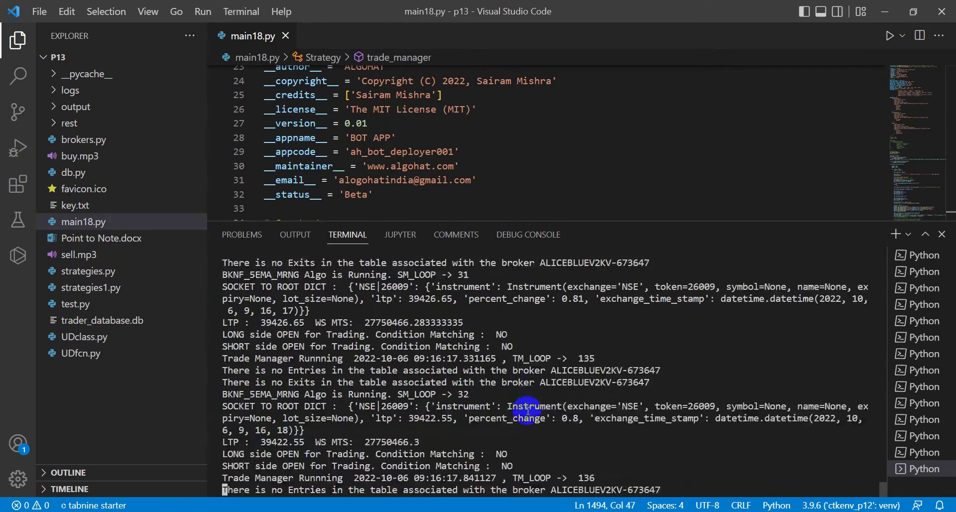
{"action": "key", "text": "alt+Tab"}
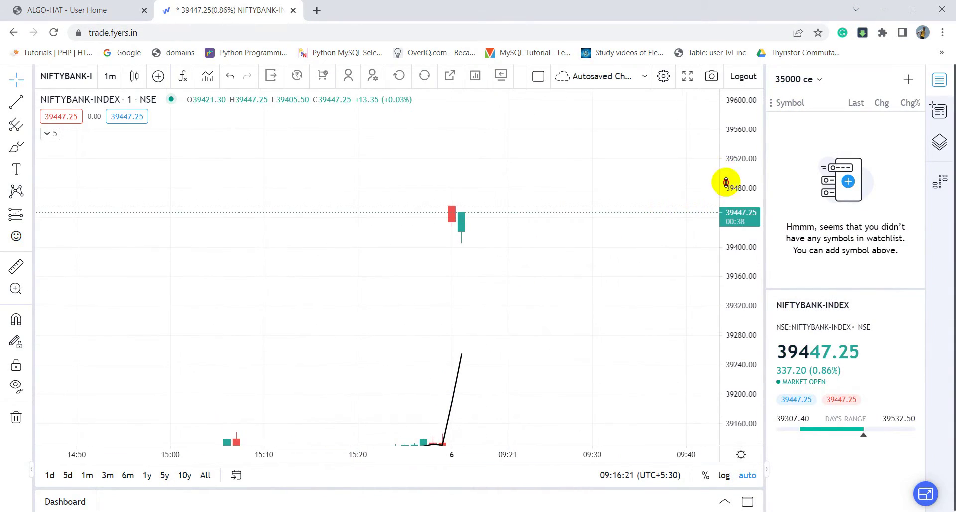
{"action": "key", "text": "alt+Tab"}
{"action": "key", "text": "alt+Tab"}
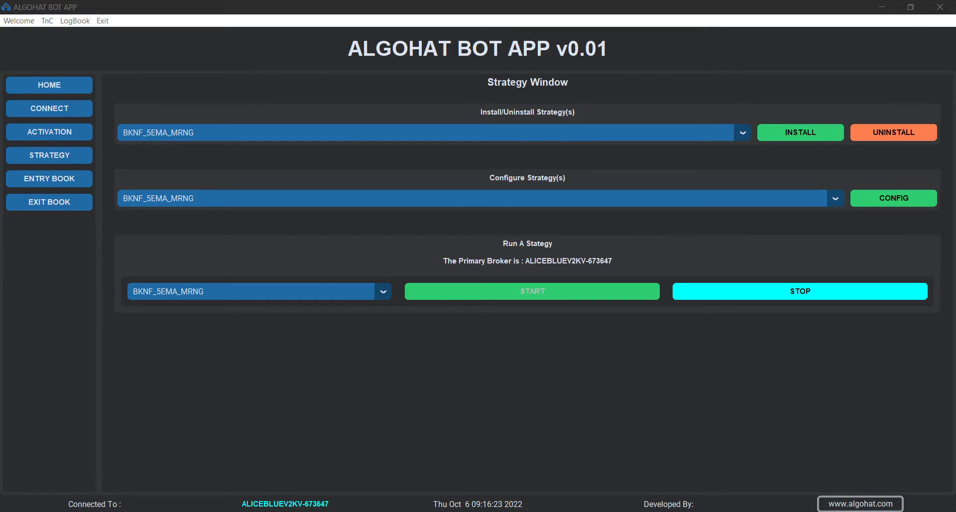
Return to the FYERS chart and open the interval choices for NIFTYBANK-INDEX
{"action": "left_click", "coordinate": [110, 75]}
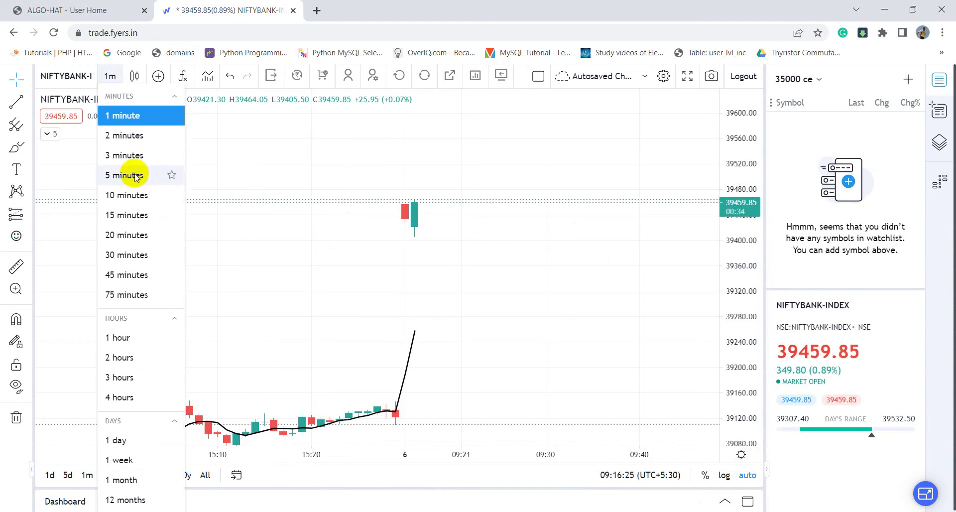